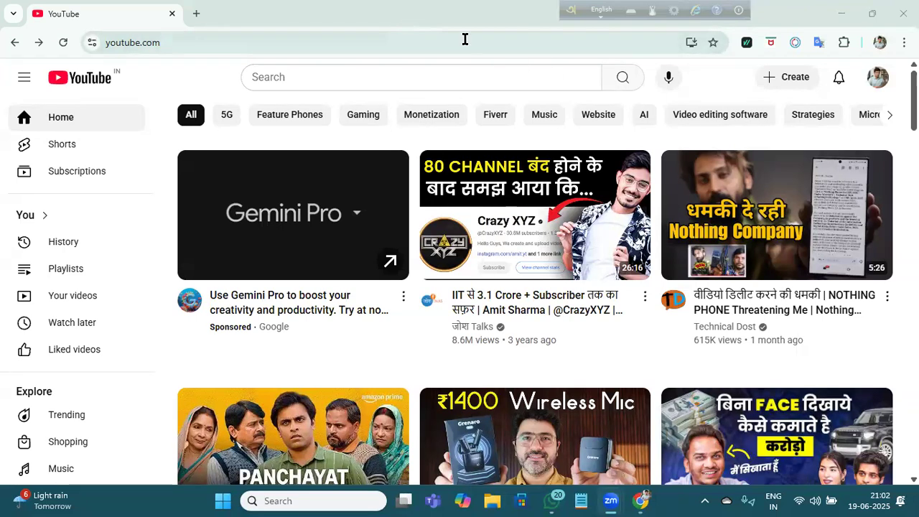
Go to YouTube Studio and open the details of the "Clipboard use korar niom" video from the channel content.
left_click(876, 77)
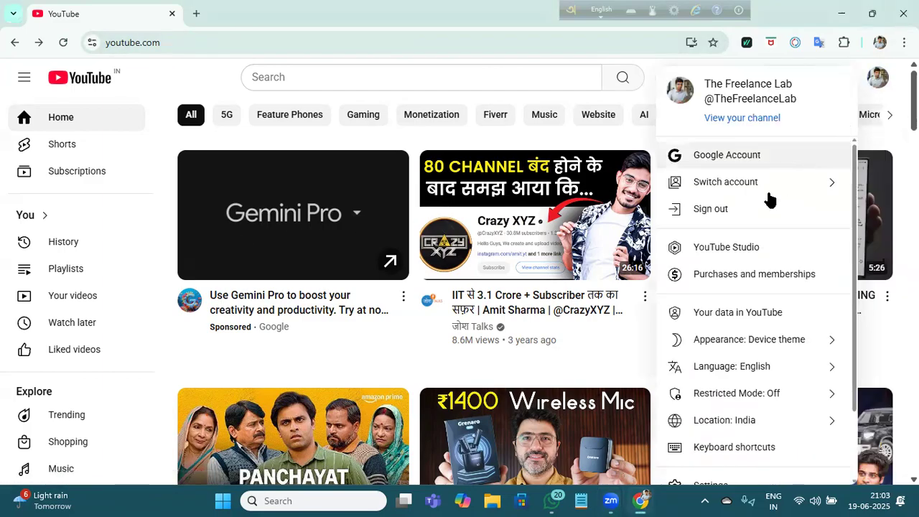
left_click(728, 247)
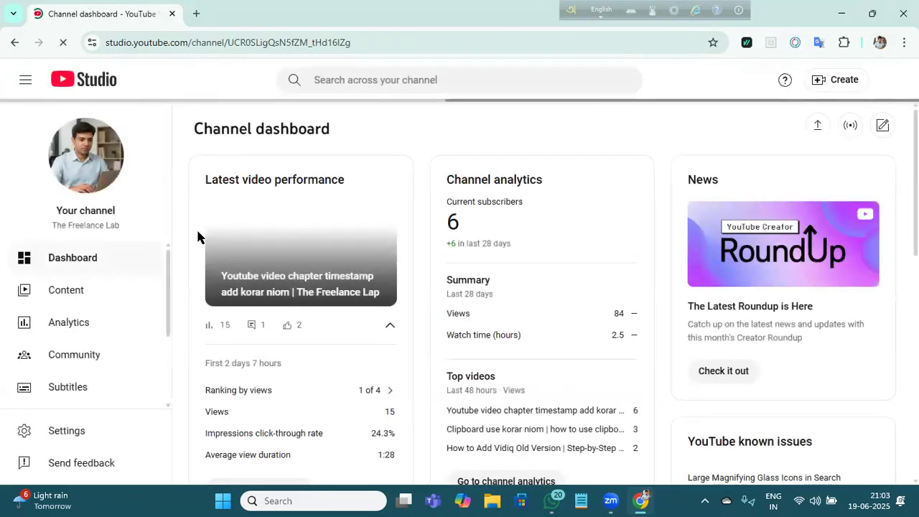
left_click(56, 291)
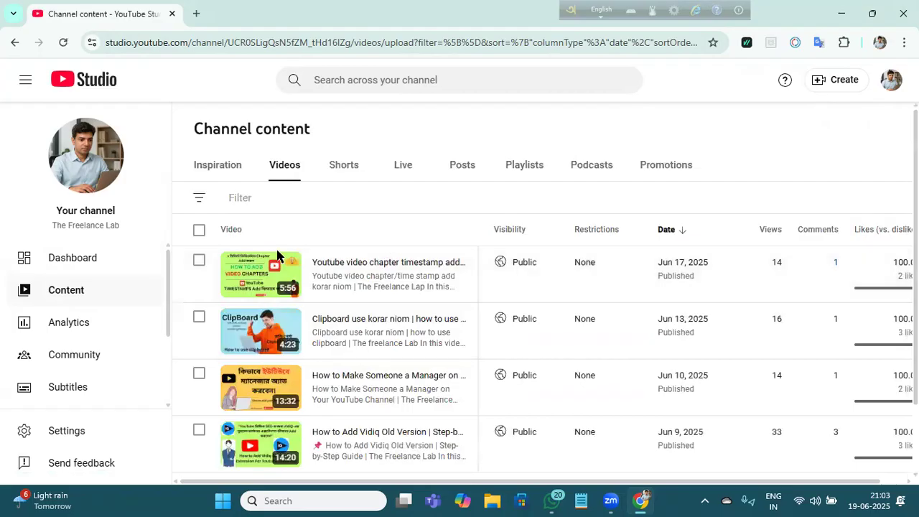
scroll(493, 275, "down", 1)
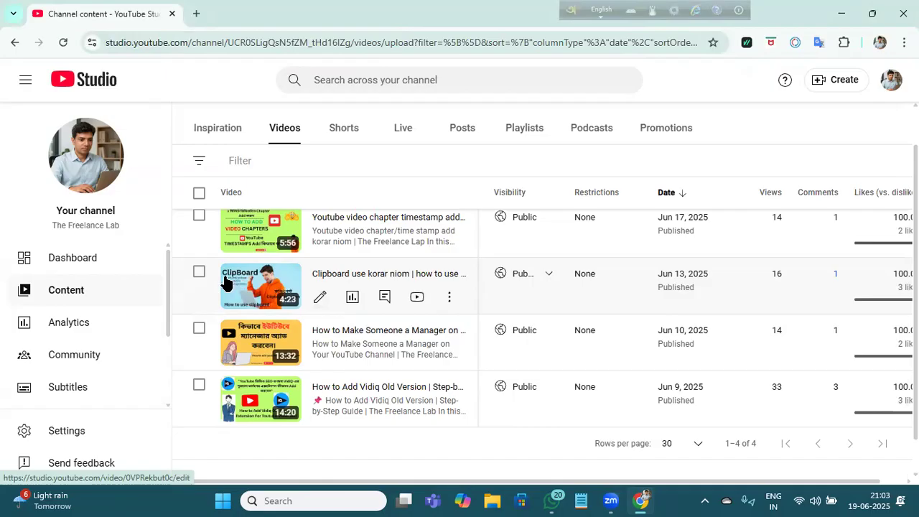
left_click(200, 272)
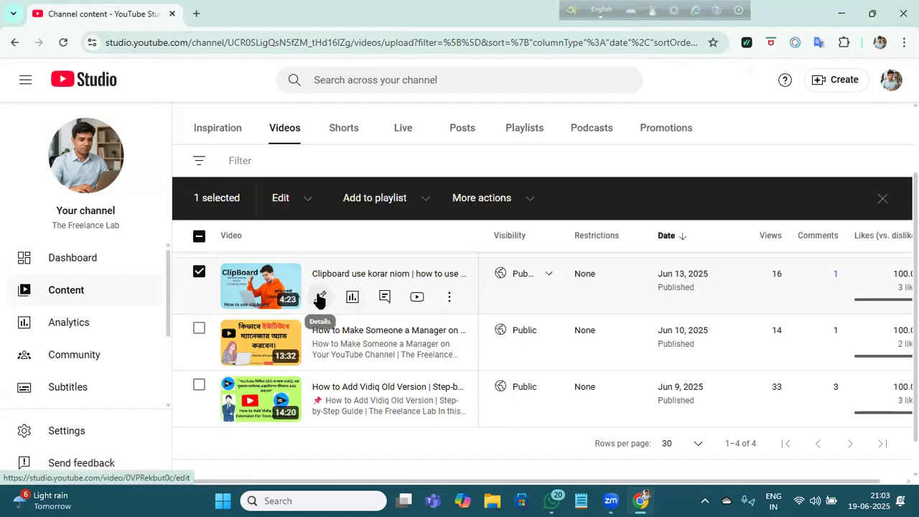
left_click(320, 298)
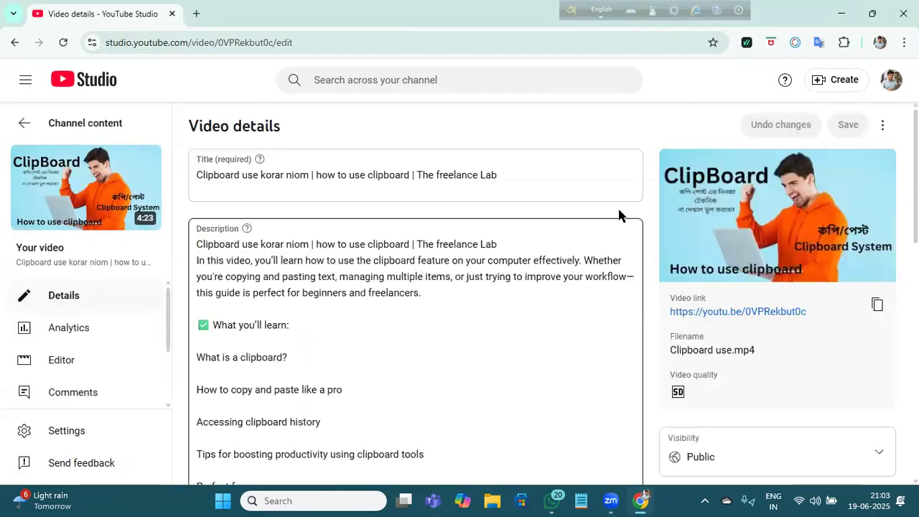
Expand the additional settings in the video's details.
scroll(293, 239, "down", 5)
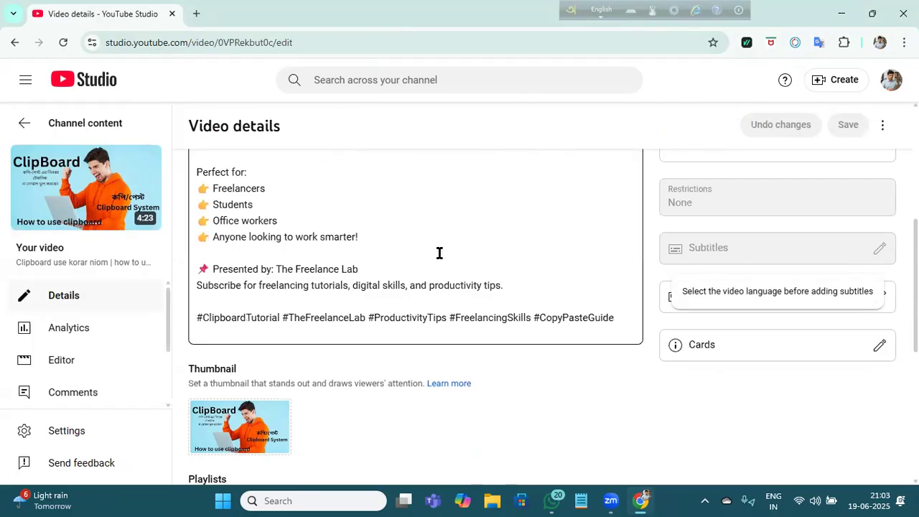
scroll(439, 244, "down", 1)
scroll(438, 244, "down", 4)
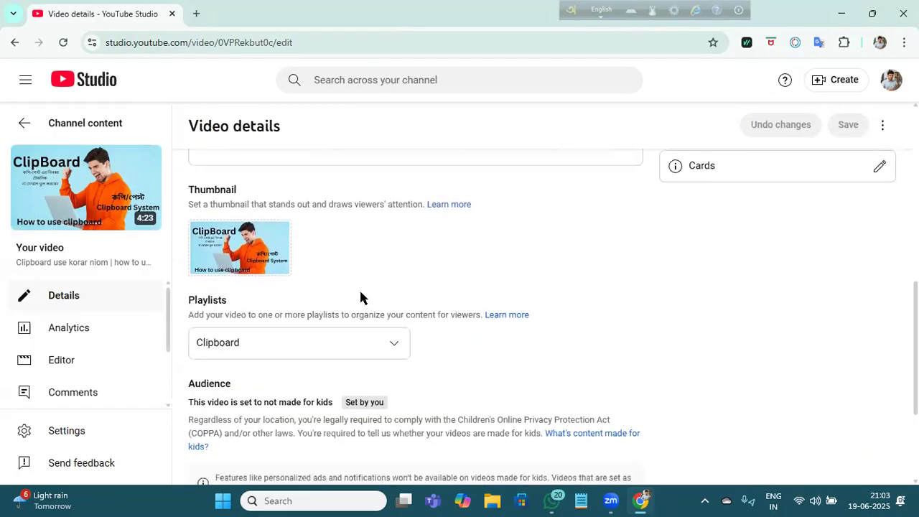
scroll(359, 293, "down", 1)
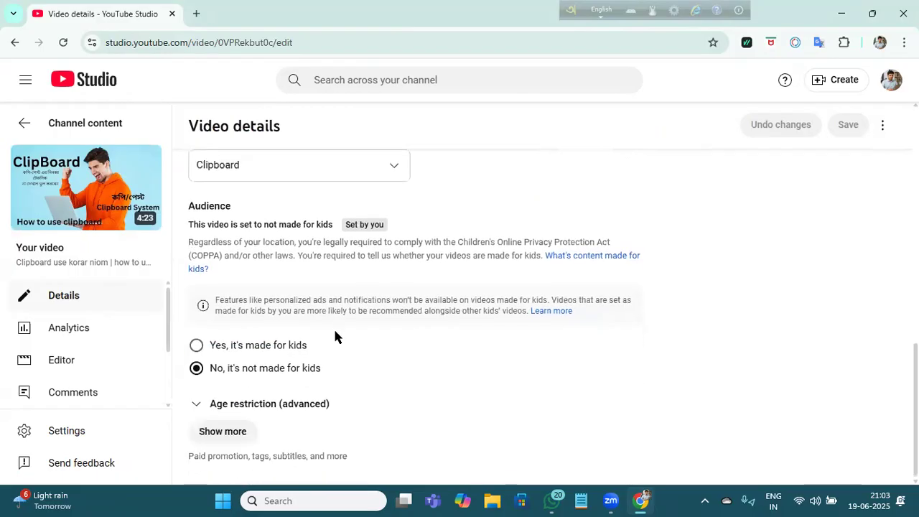
left_click(218, 435)
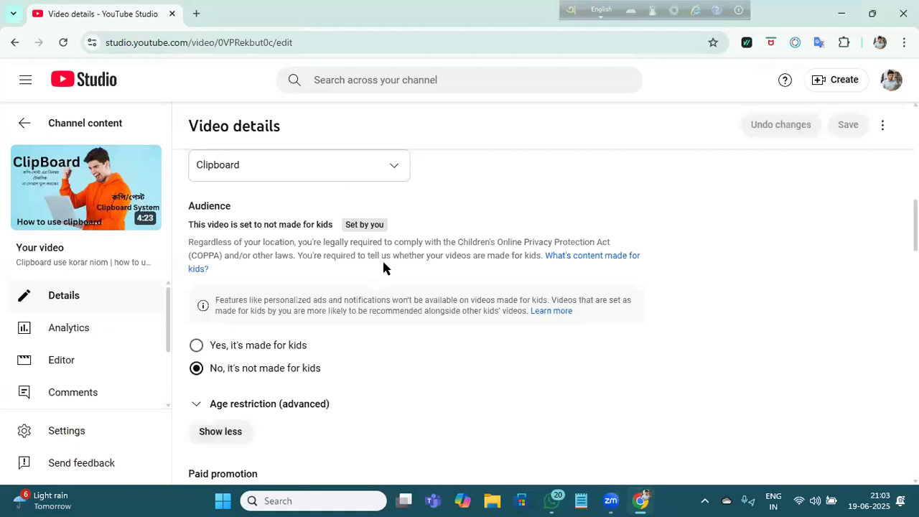
Set the video language to Bangla and save the video details.
scroll(382, 267, "down", 6)
scroll(382, 267, "down", 8)
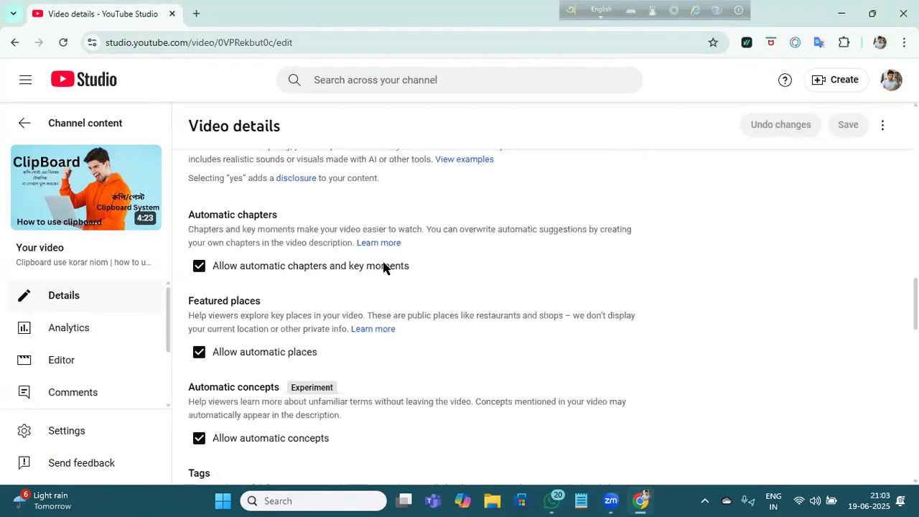
scroll(382, 267, "down", 3)
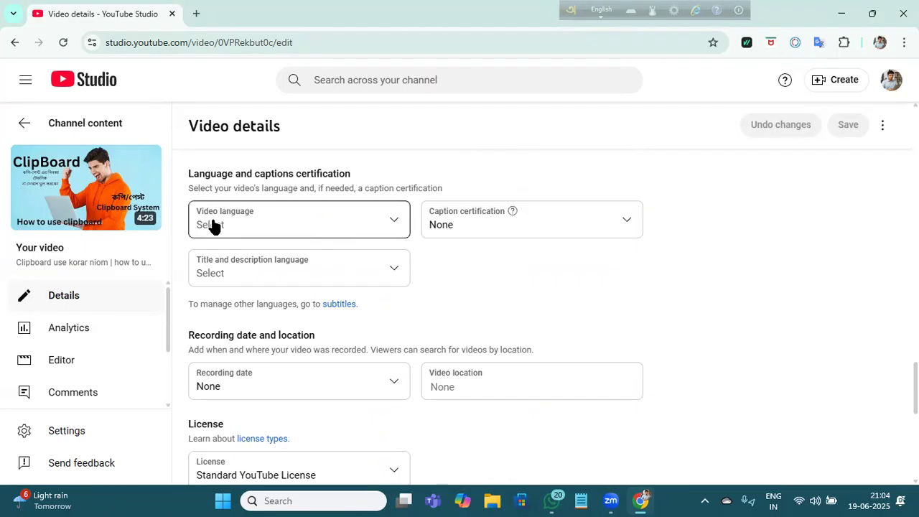
left_click(380, 224)
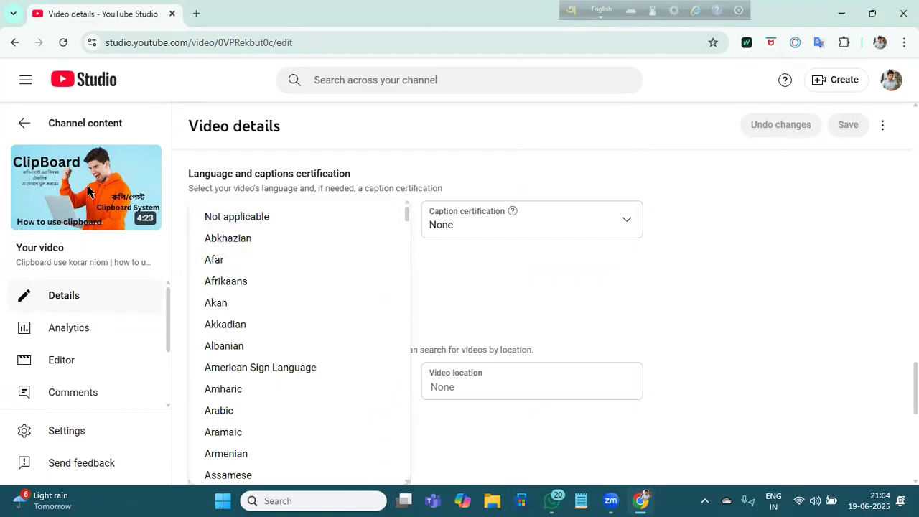
scroll(313, 285, "down", 2)
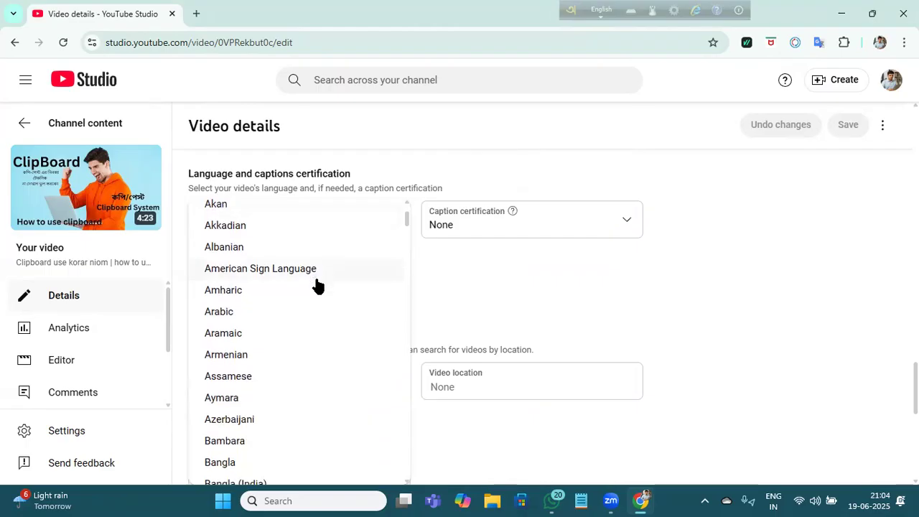
scroll(318, 286, "down", 1)
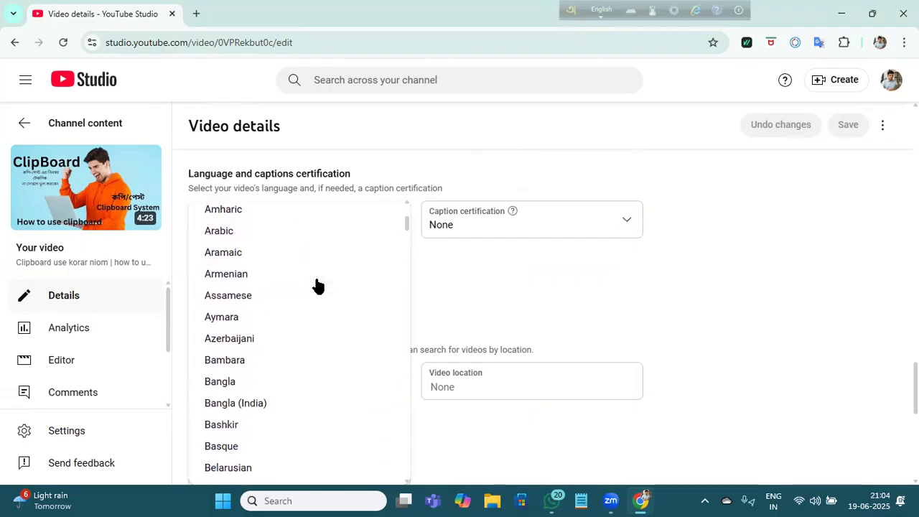
left_click(239, 385)
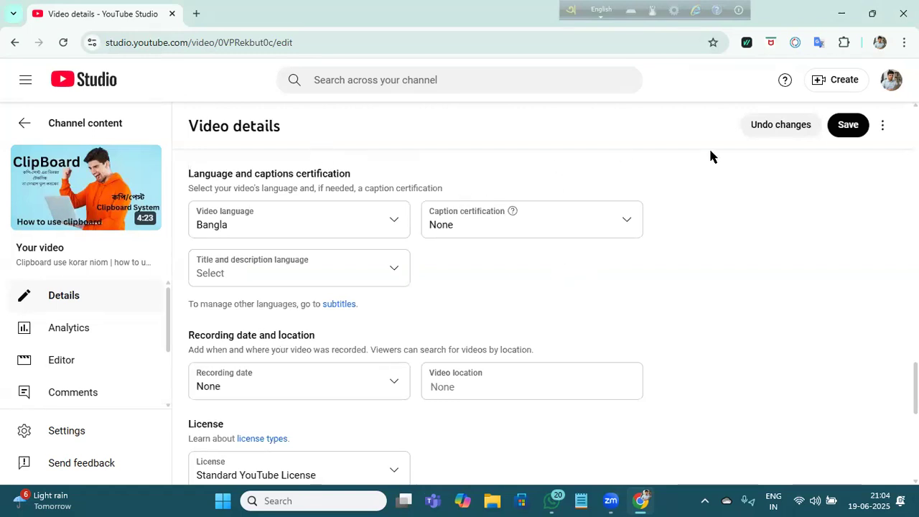
left_click(848, 125)
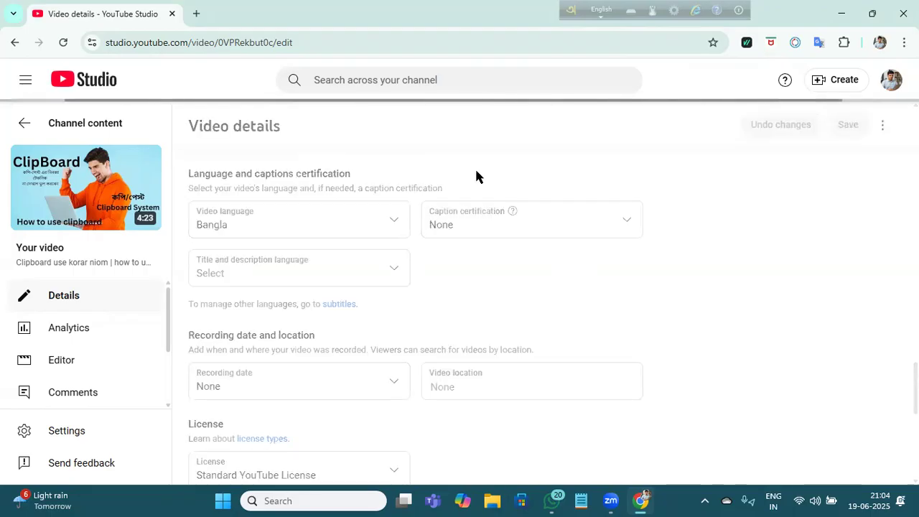
Go to the video's subtitles and open the Bangla automatic captions for editing.
scroll(612, 337, "up", 7)
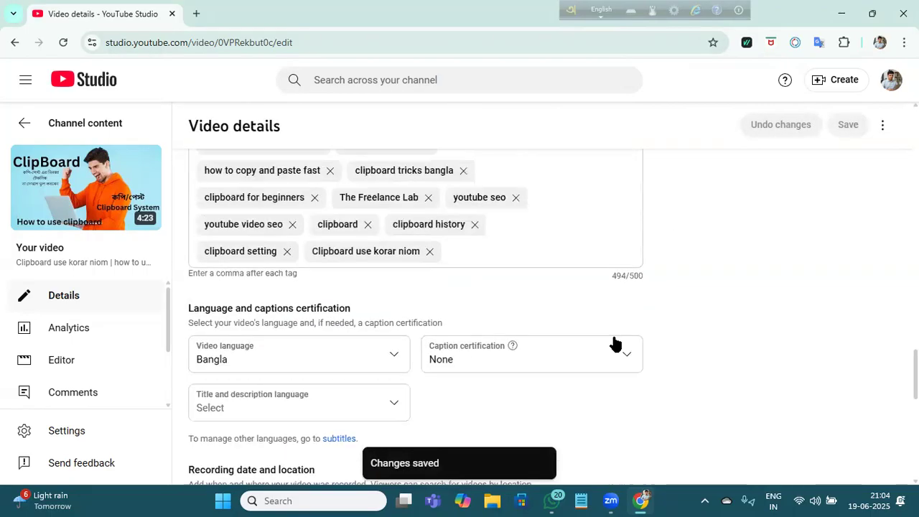
scroll(685, 277, "up", 10)
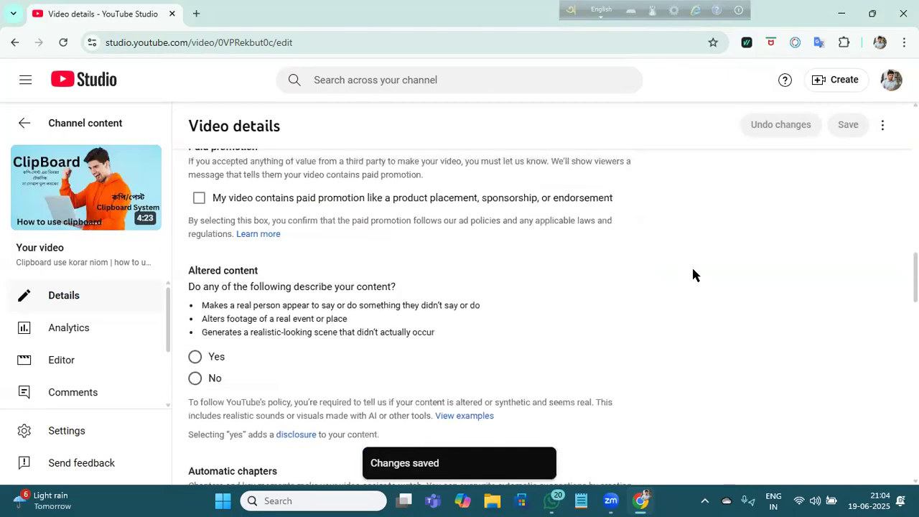
scroll(693, 273, "up", 3)
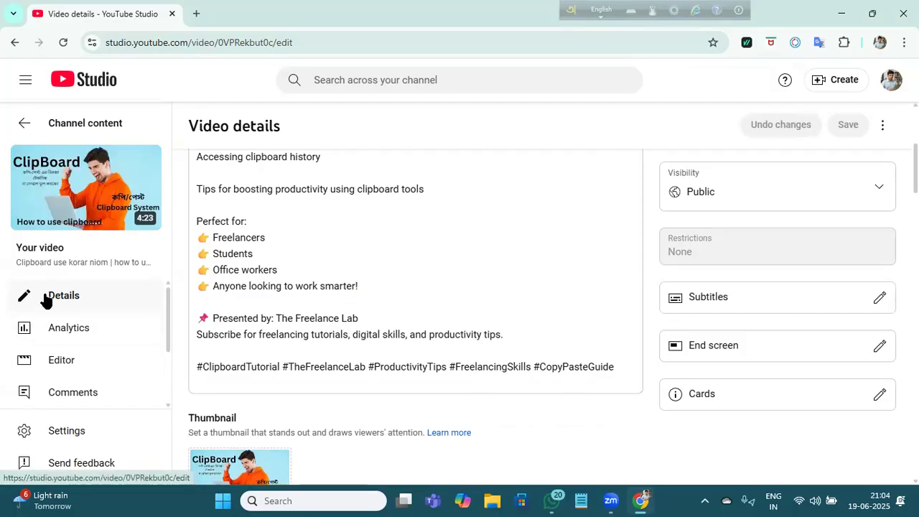
scroll(100, 309, "down", 3)
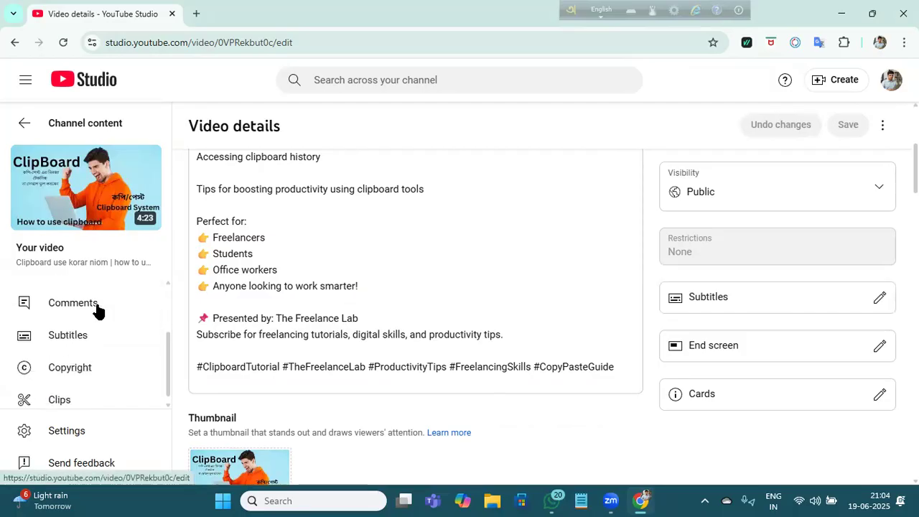
left_click(70, 341)
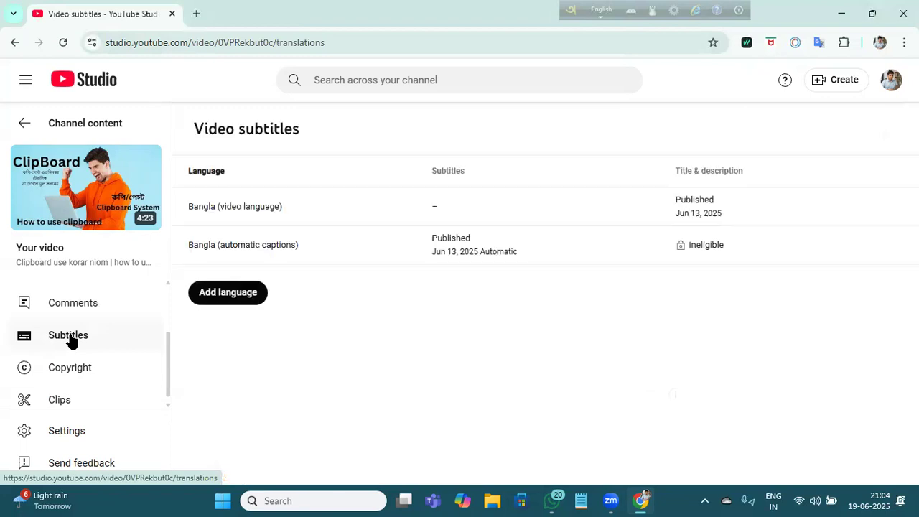
mouse_move(514, 249)
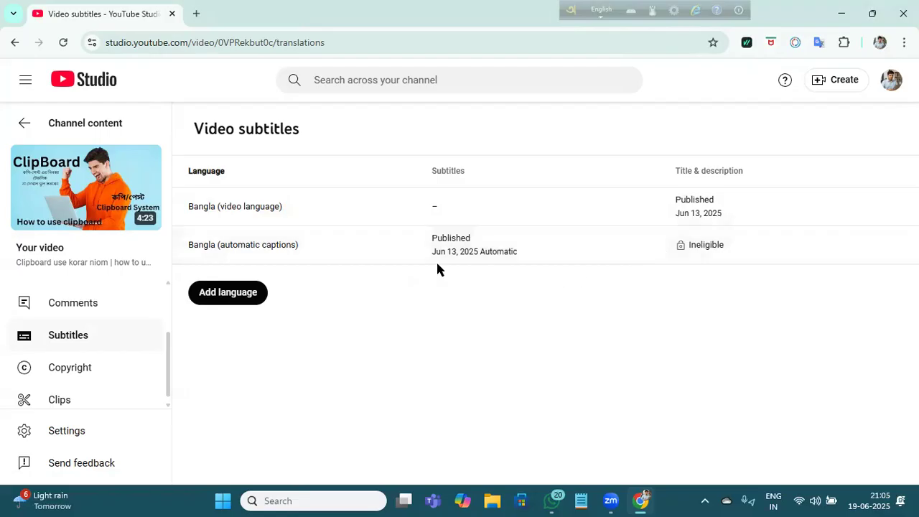
mouse_move(467, 254)
mouse_move(438, 246)
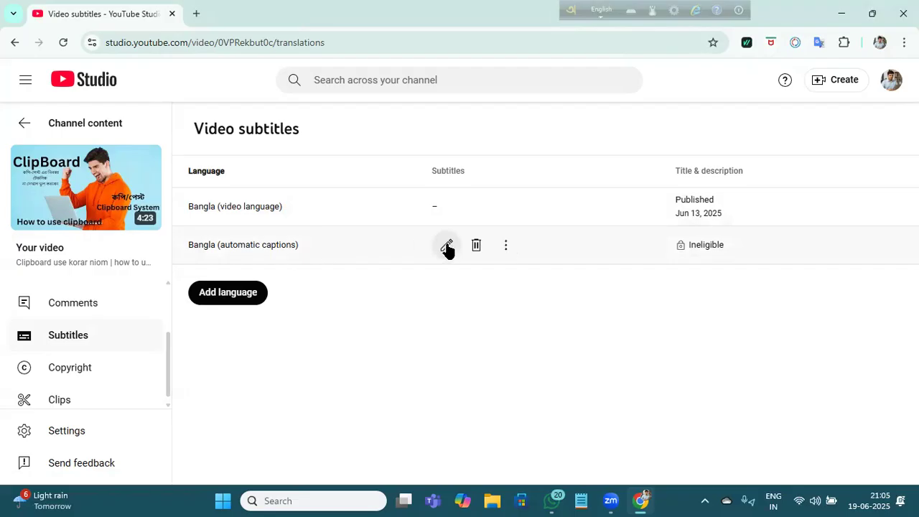
left_click(446, 246)
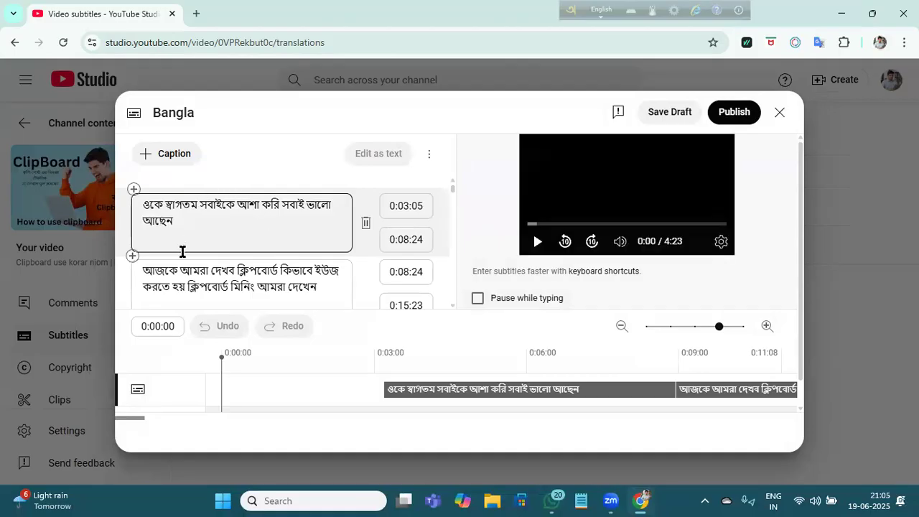
Review the Bangla caption lines, including the one at 1:18:08, and publish the subtitles.
scroll(287, 229, "down", 8)
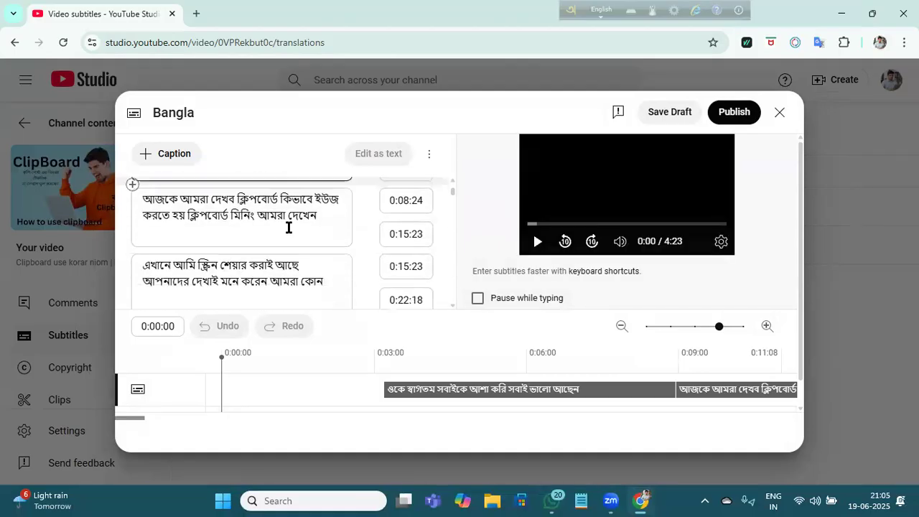
scroll(298, 226, "down", 10)
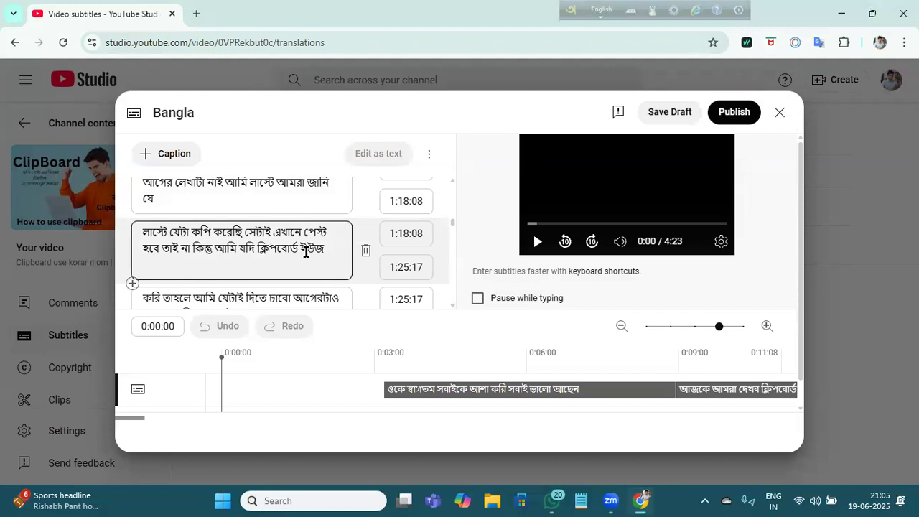
left_click(237, 245)
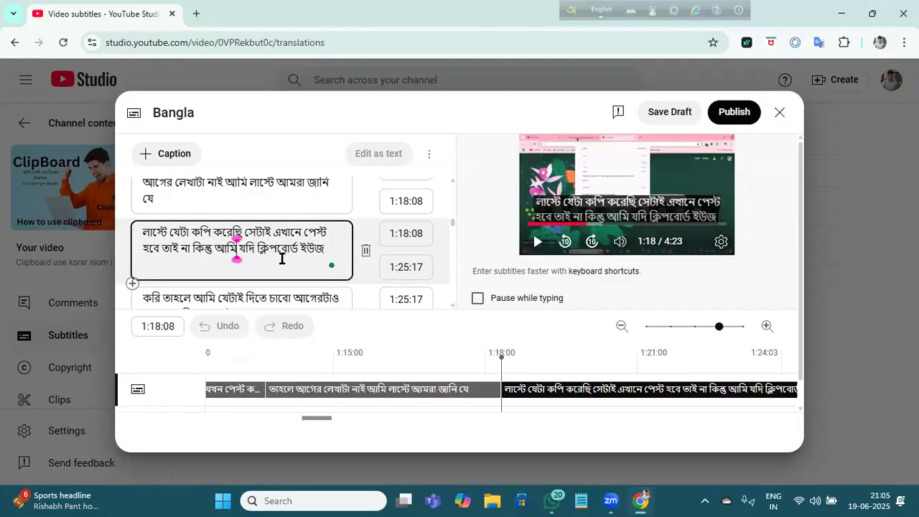
scroll(288, 264, "down", 3)
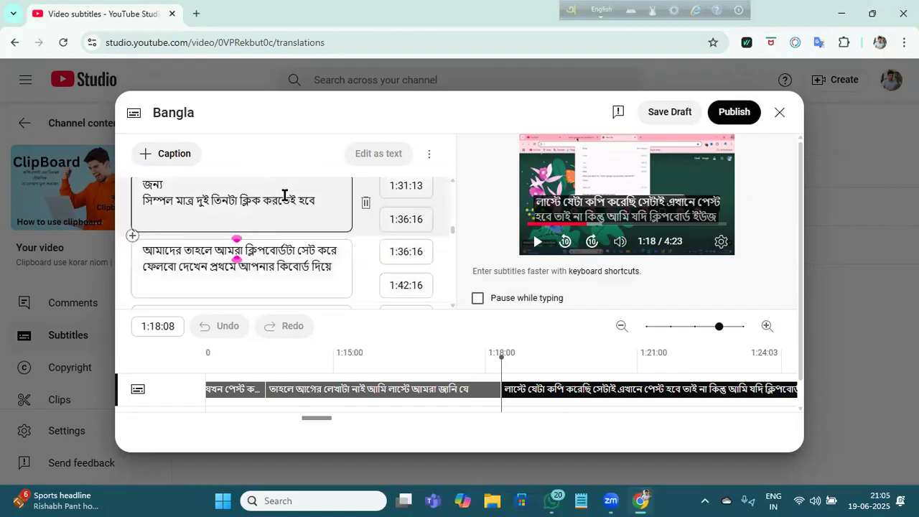
left_click(732, 112)
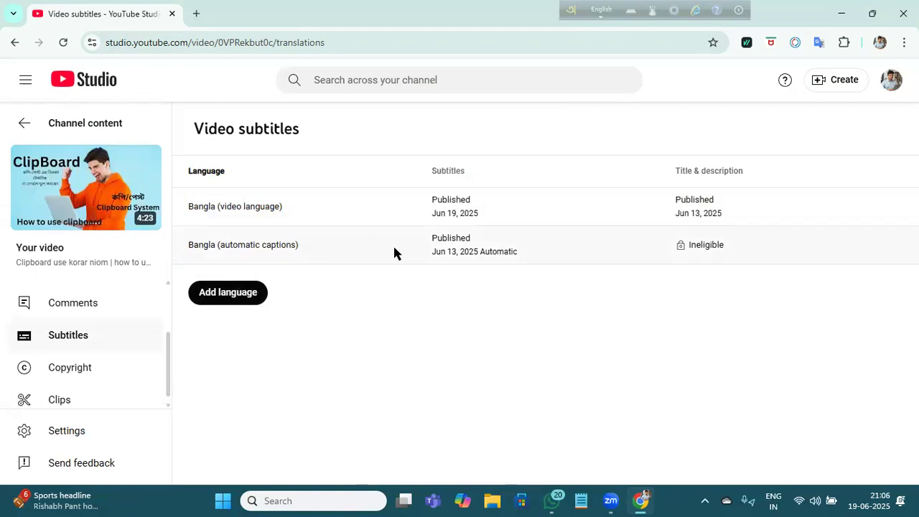
Play the video on YouTube to check its Bangla captions, and close the watch page.
mouse_move(83, 194)
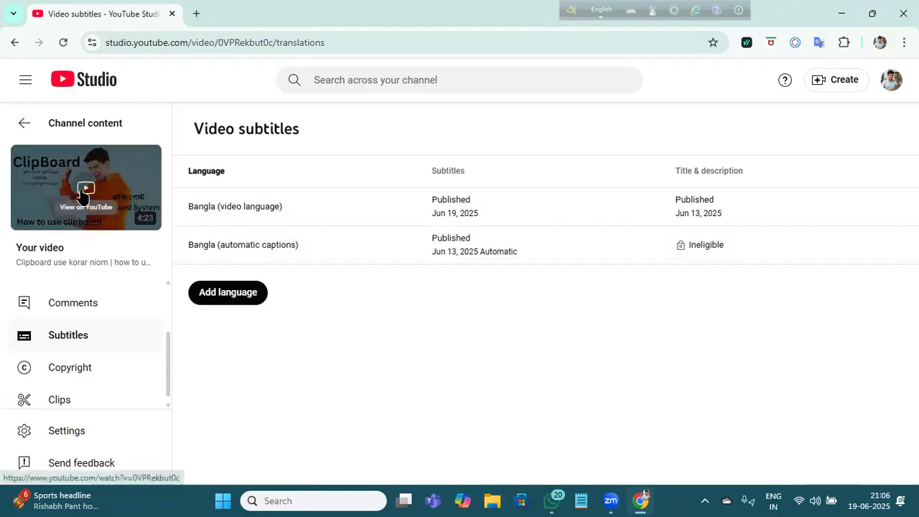
left_click(84, 193)
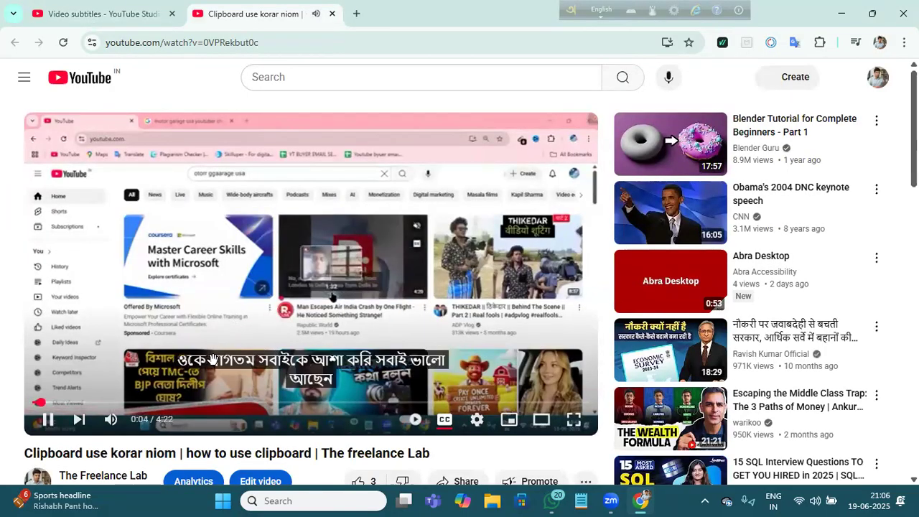
left_click(373, 354)
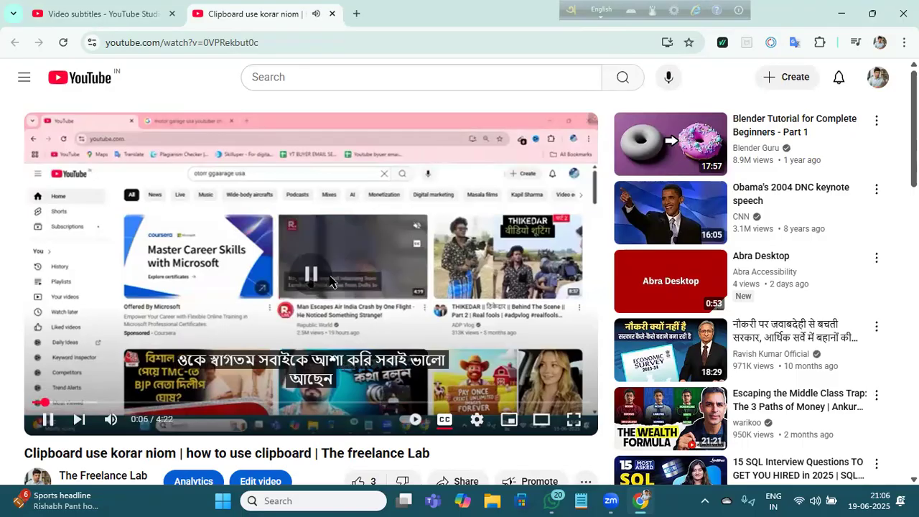
left_click(332, 14)
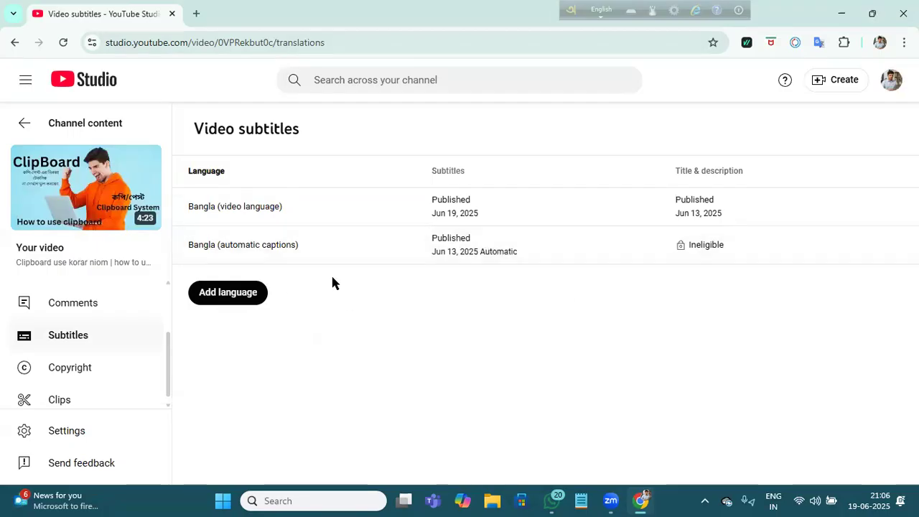
Add Hindi as a new subtitle language for the video.
left_click(228, 295)
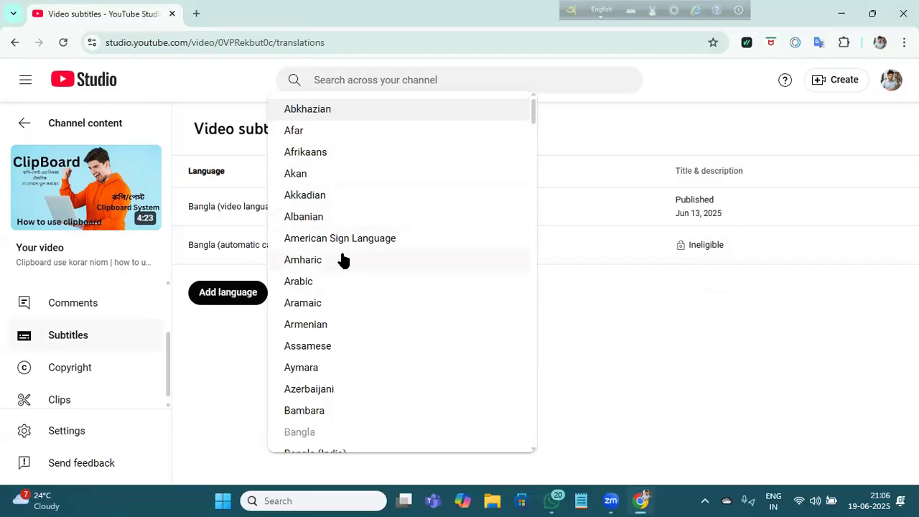
scroll(342, 260, "down", 3)
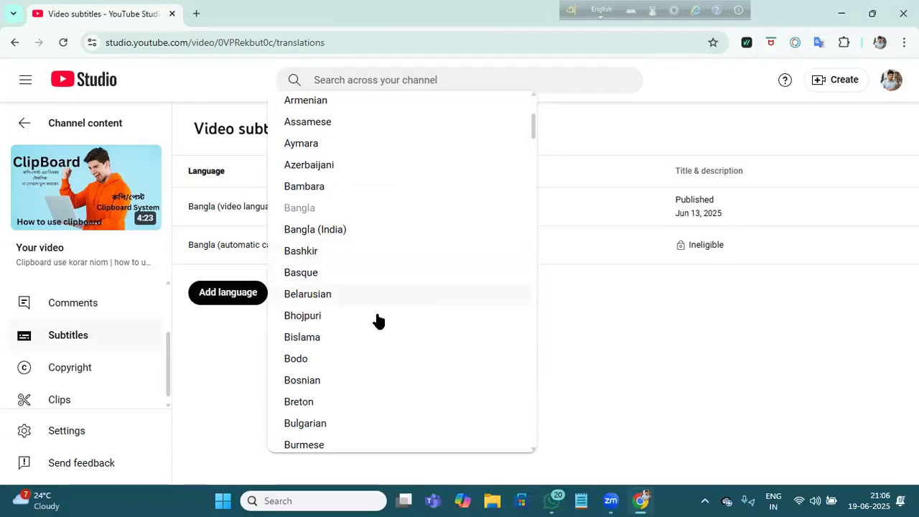
scroll(375, 275, "down", 2)
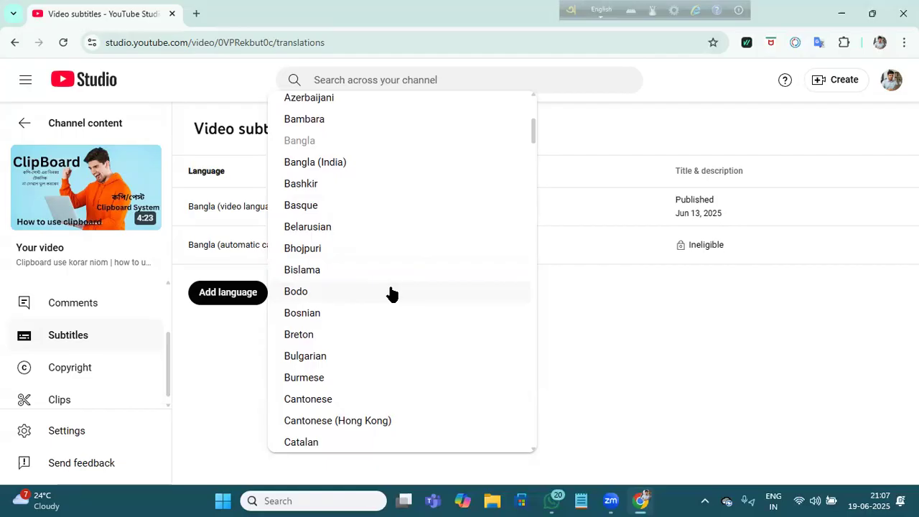
scroll(370, 296, "down", 2)
scroll(381, 298, "down", 8)
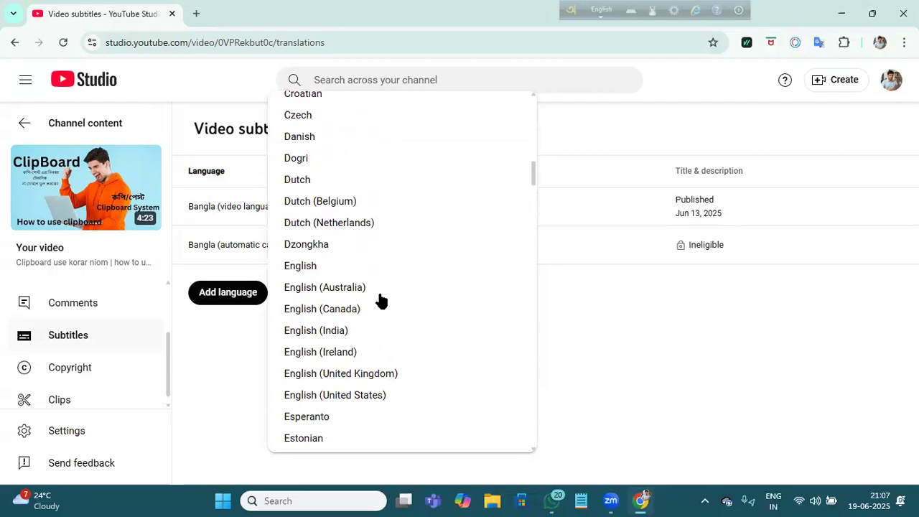
scroll(381, 299, "down", 2)
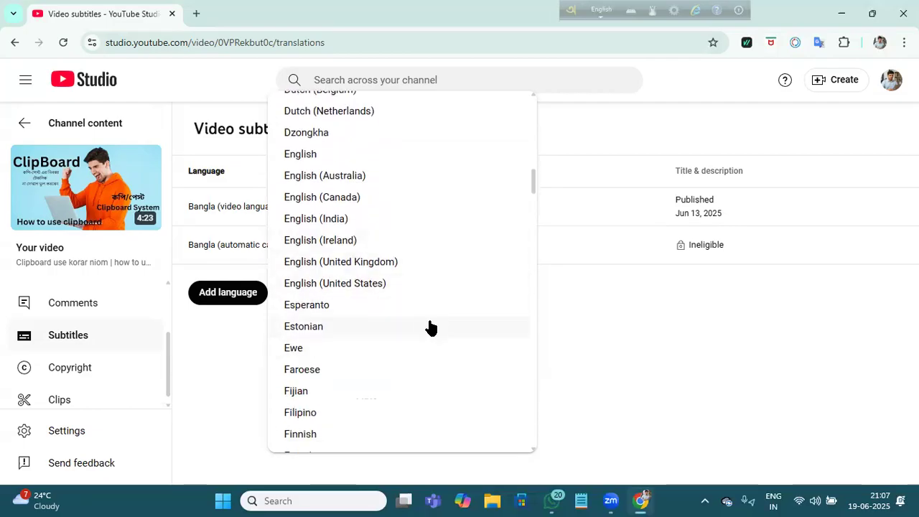
scroll(427, 327, "down", 2)
scroll(415, 313, "down", 2)
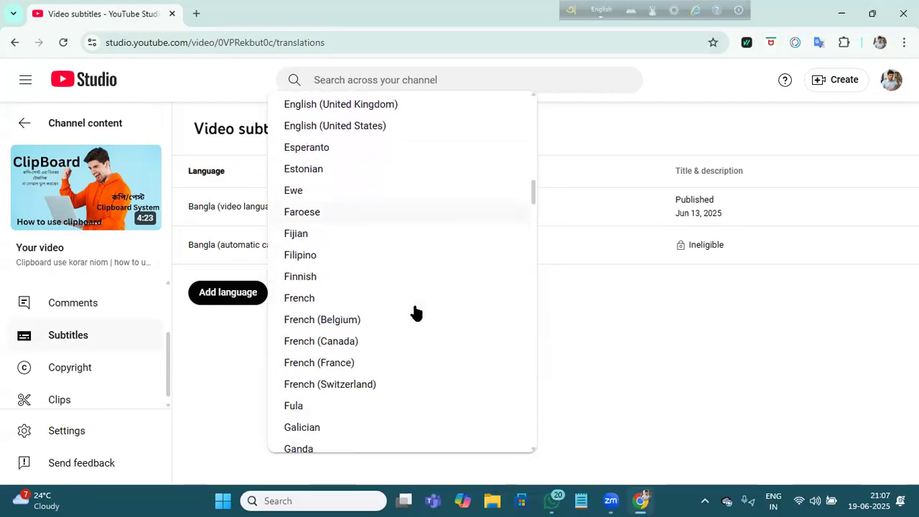
scroll(399, 312, "down", 6)
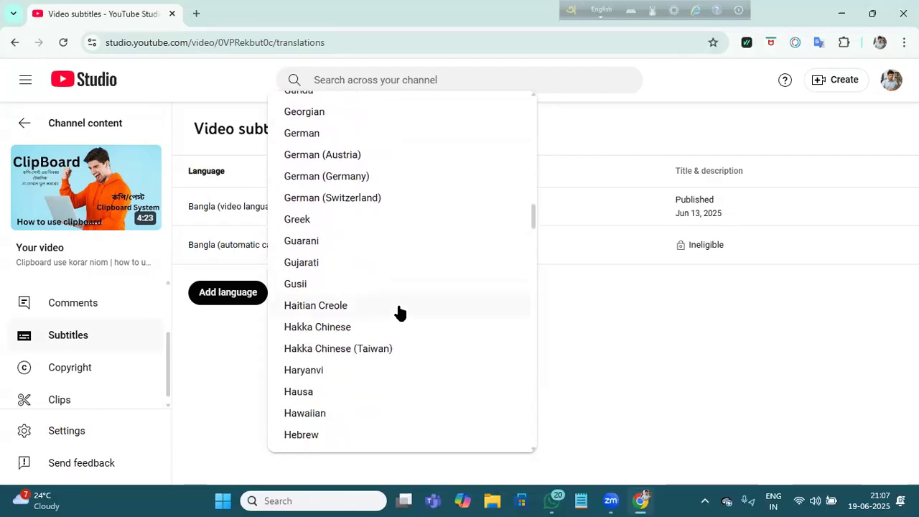
scroll(399, 312, "down", 1)
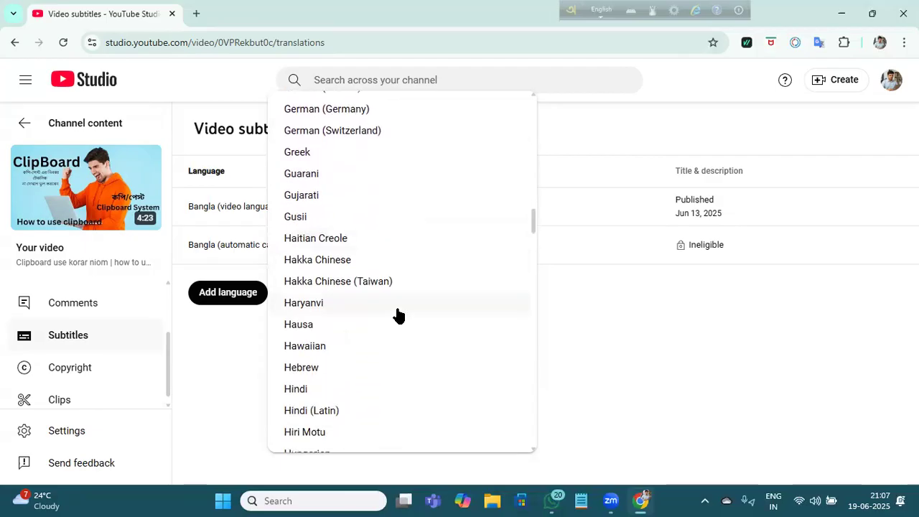
left_click(311, 391)
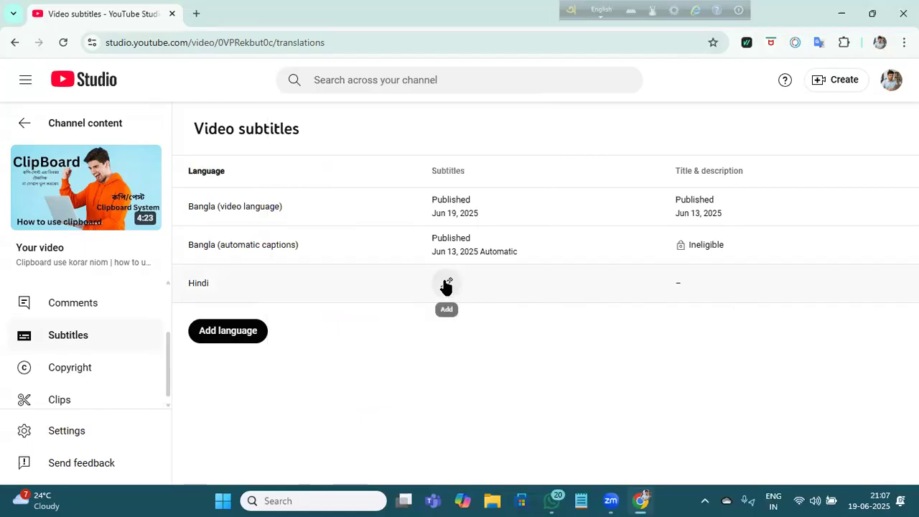
Create the Hindi captions with auto-translate, review the first caption lines, and publish them.
left_click(445, 285)
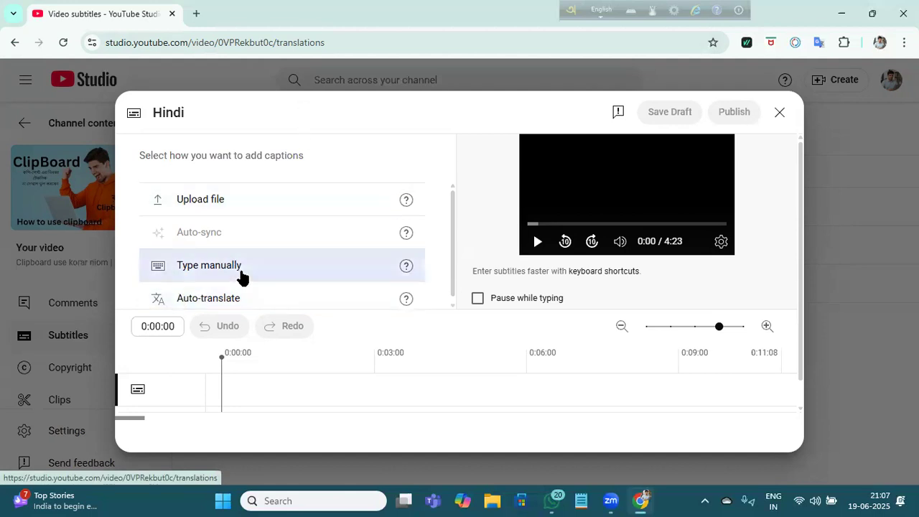
left_click(224, 300)
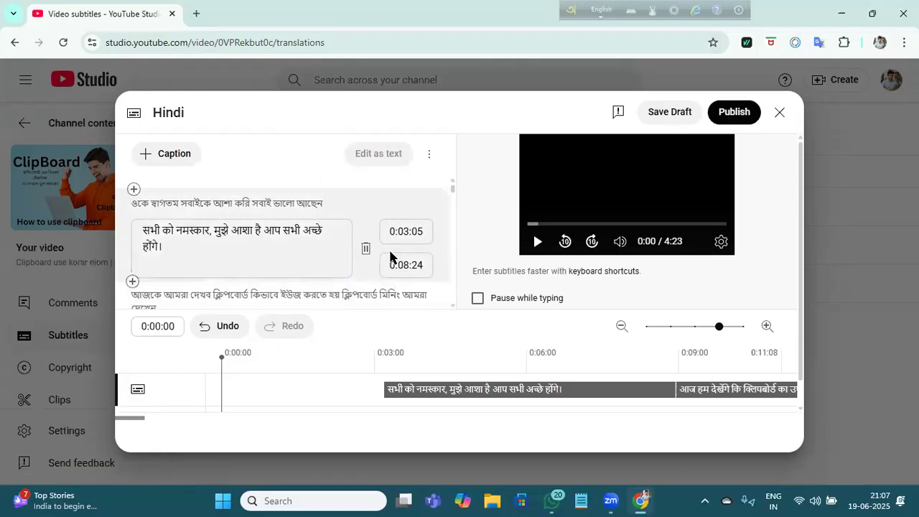
scroll(313, 206, "down", 1)
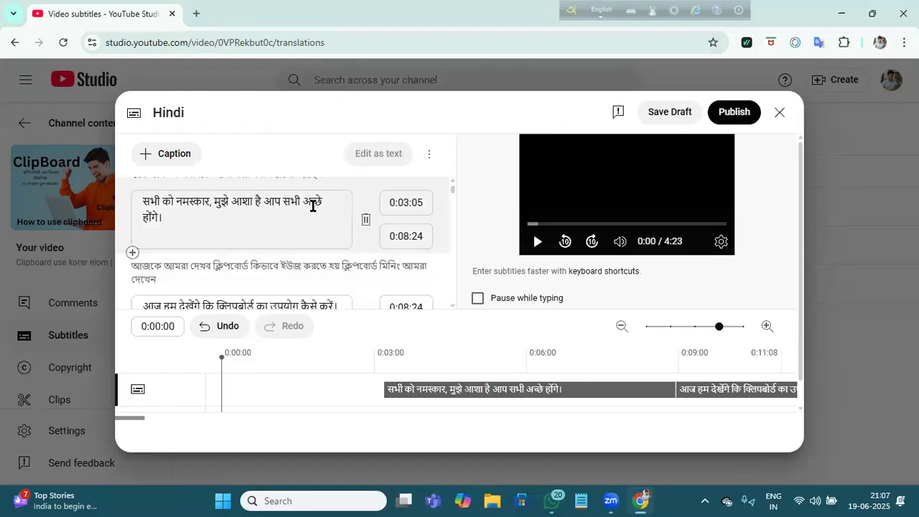
scroll(313, 206, "down", 1)
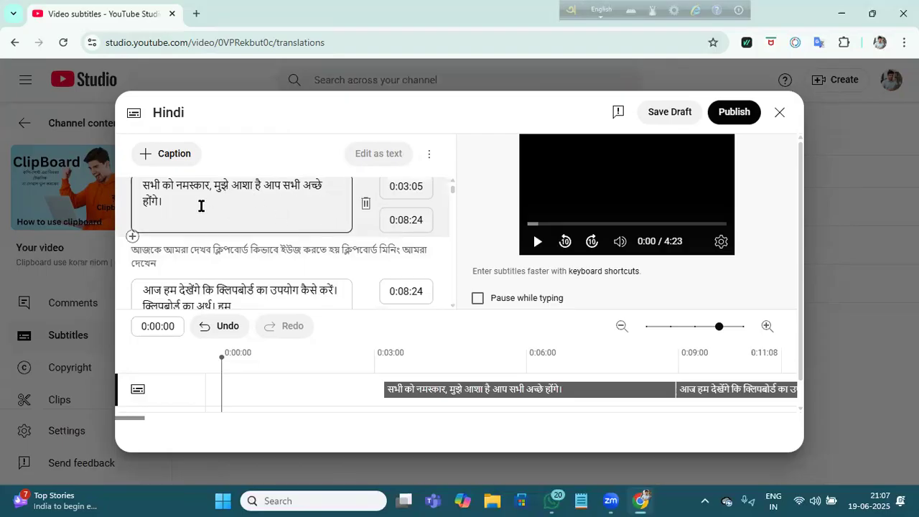
left_click(248, 209)
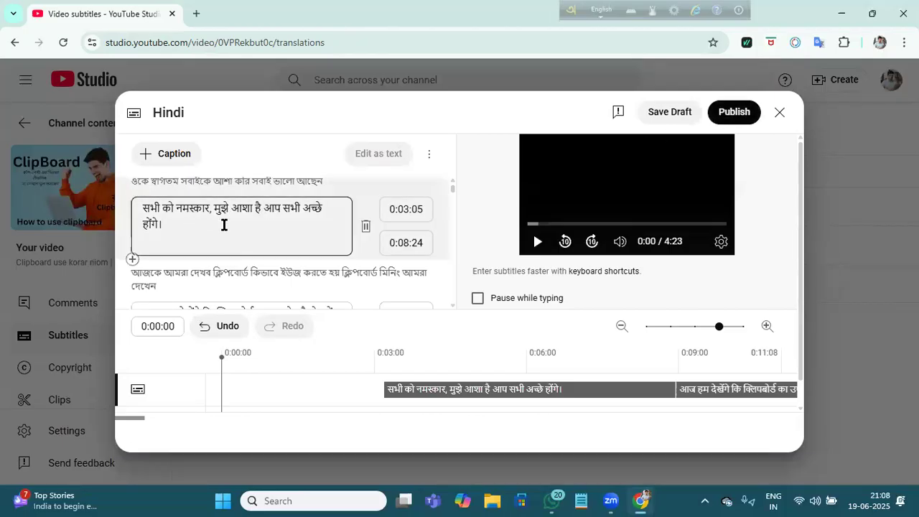
scroll(245, 253, "down", 1)
left_click(246, 253)
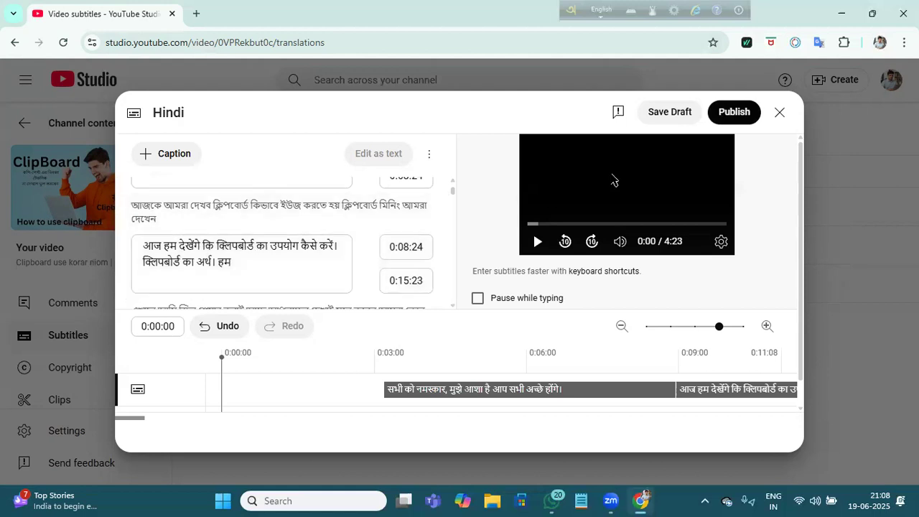
left_click(725, 115)
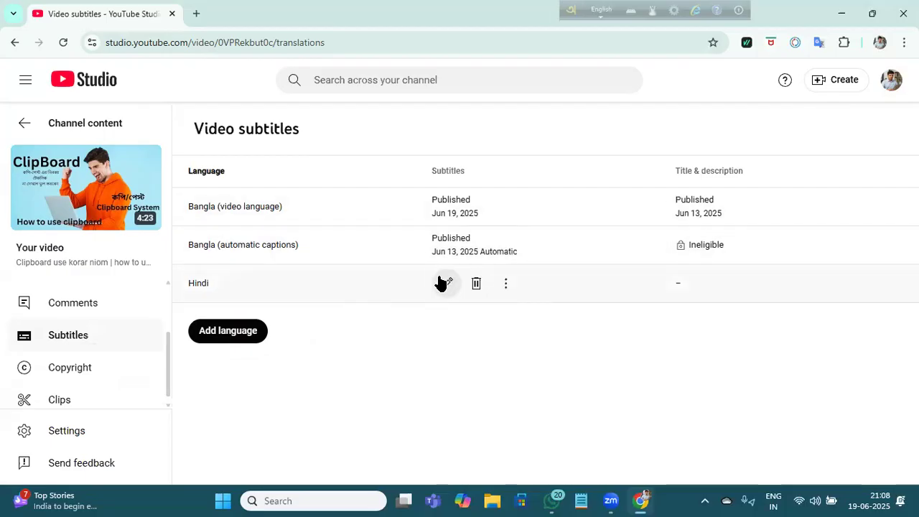
Delete the Bangla automatic captions from the video subtitles and confirm the deletion.
mouse_move(438, 250)
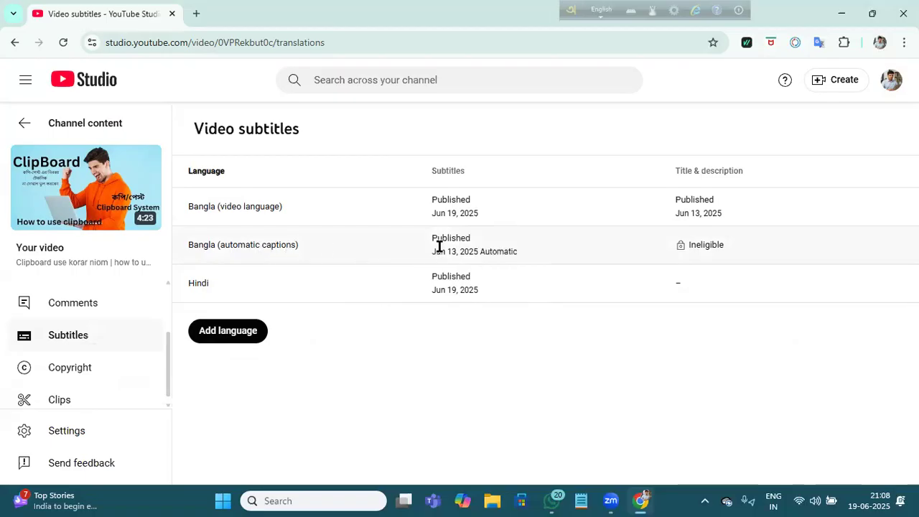
left_click(477, 246)
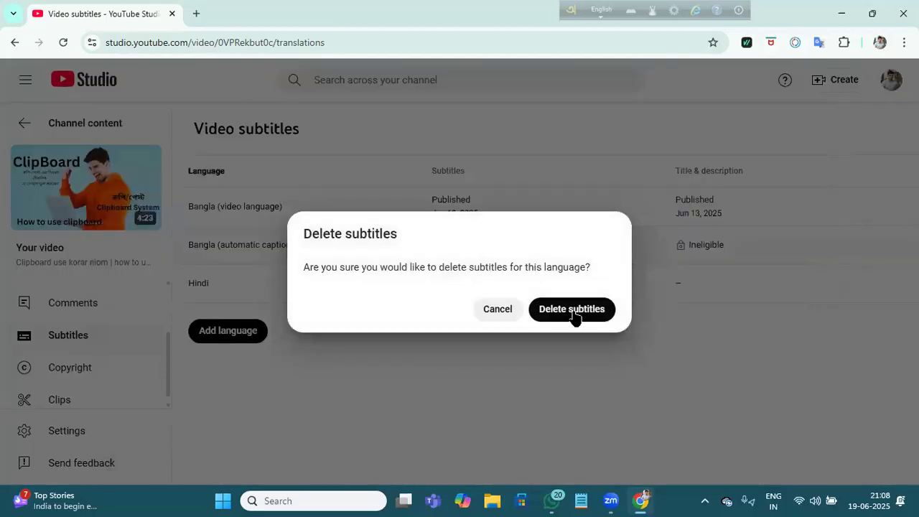
left_click(576, 309)
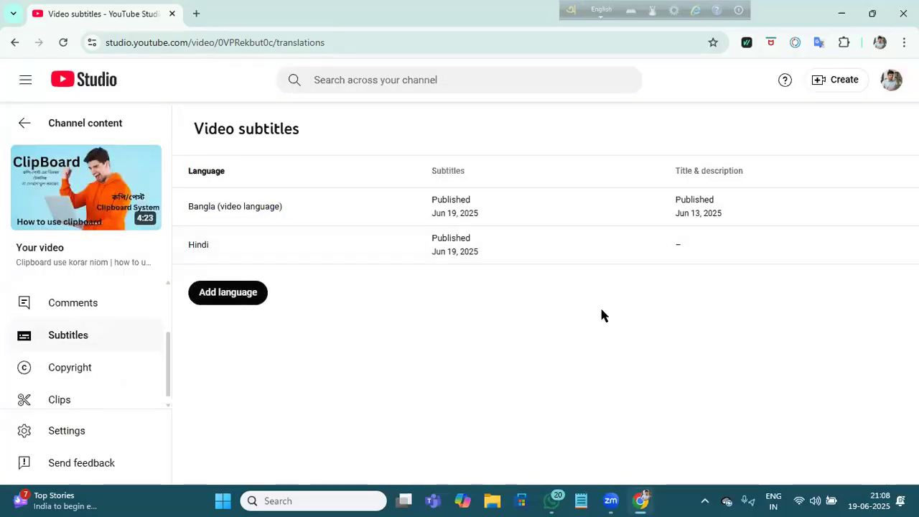
Reload the subtitles page, play the video on YouTube to check which captions are shown, and pause it.
left_click(63, 43)
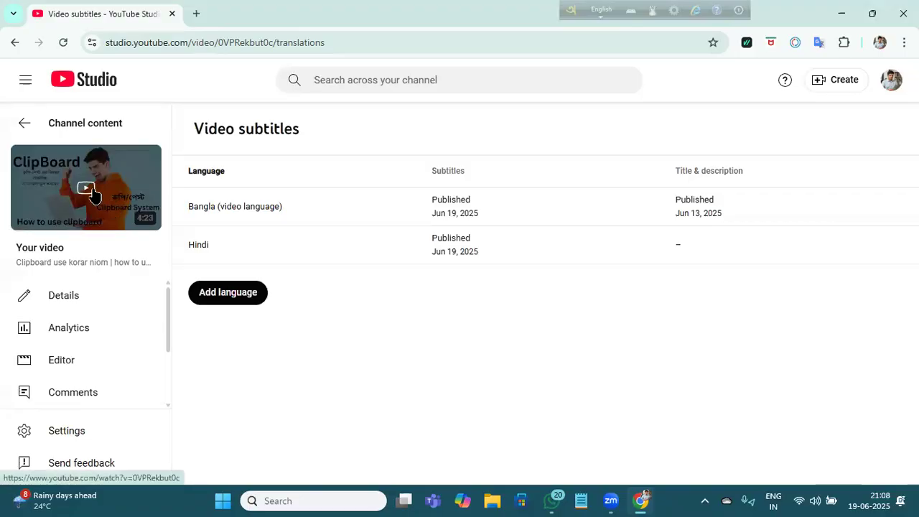
left_click(96, 194)
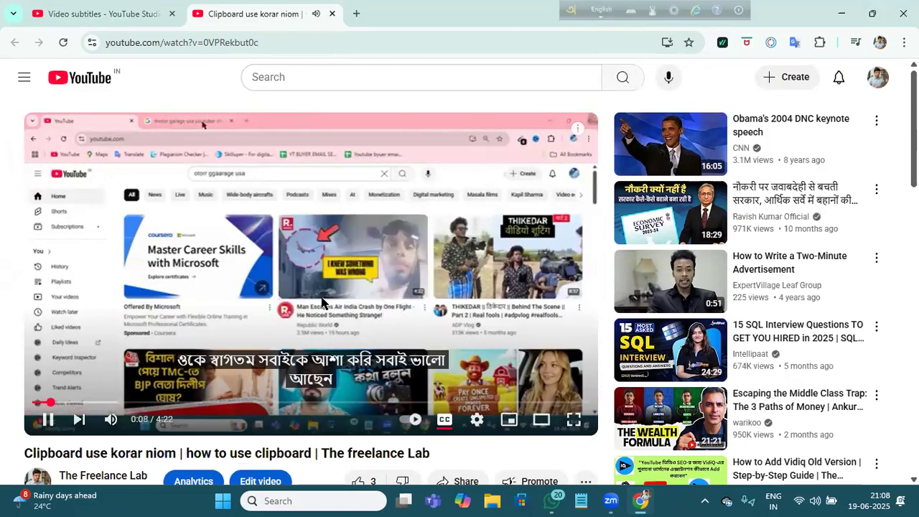
left_click(321, 301)
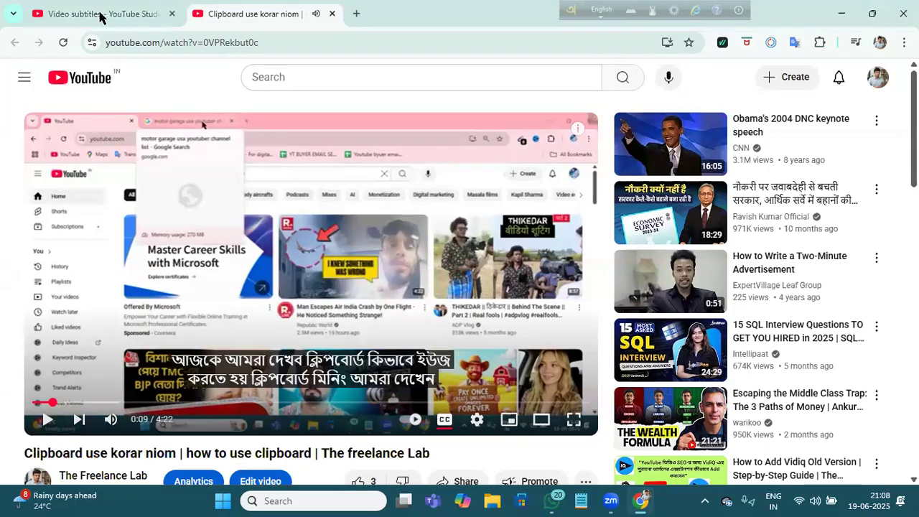
Return to the video subtitles in YouTube Studio and delete the Bangla (video language) subtitles.
left_click(168, 26)
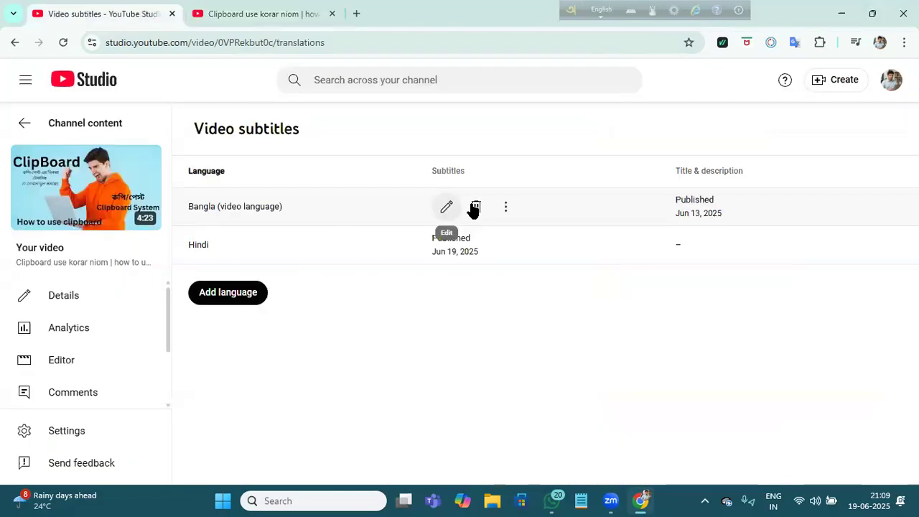
left_click(476, 207)
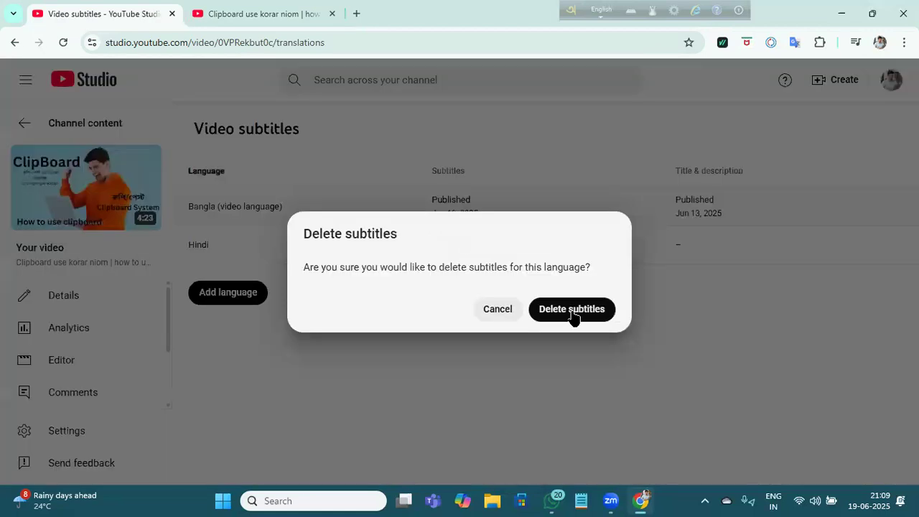
left_click(561, 314)
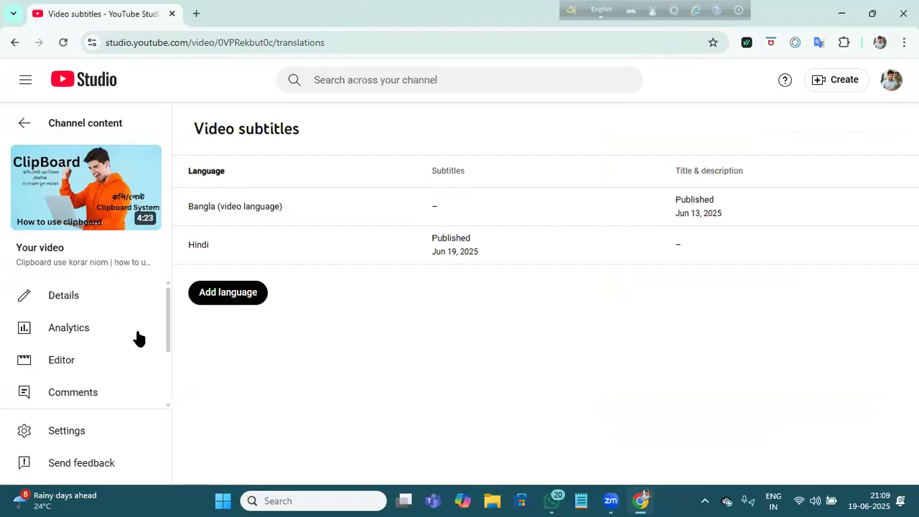
Play the video on YouTube again to check its Hindi captions, with the sound muted.
scroll(139, 338, "down", 1)
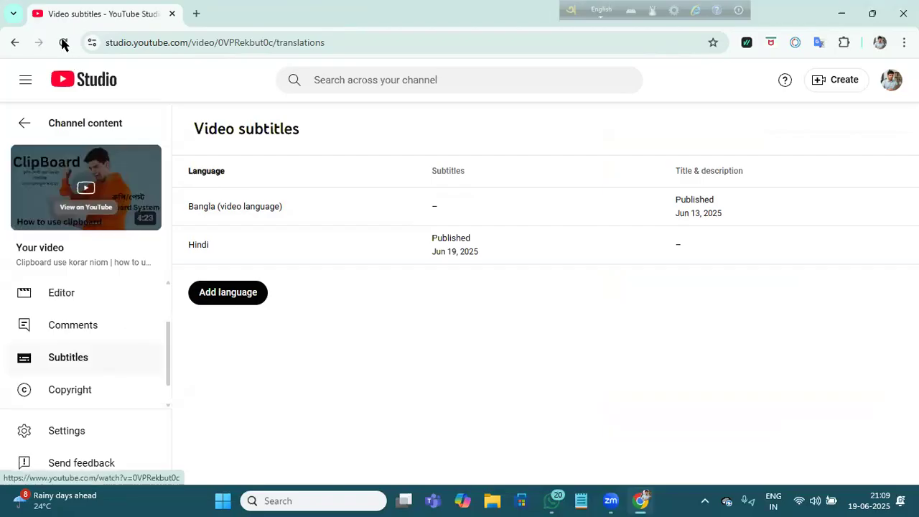
left_click(84, 189)
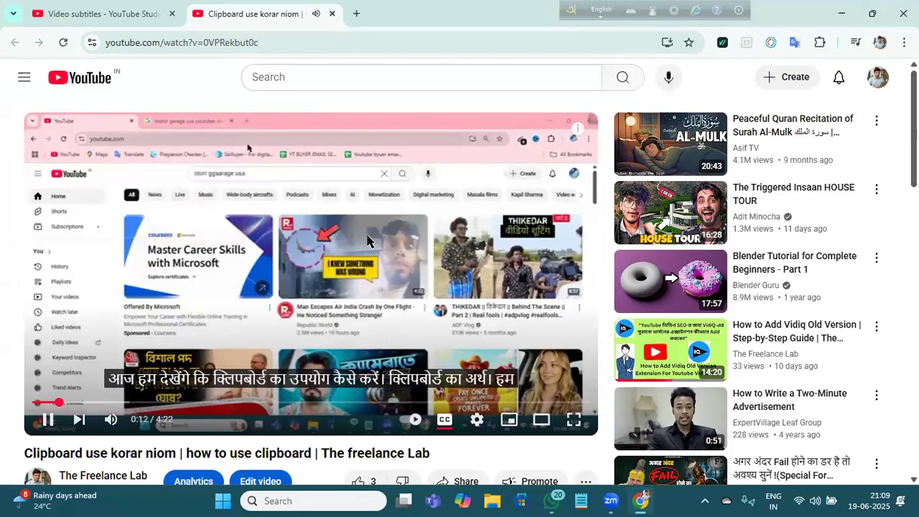
left_click(115, 420)
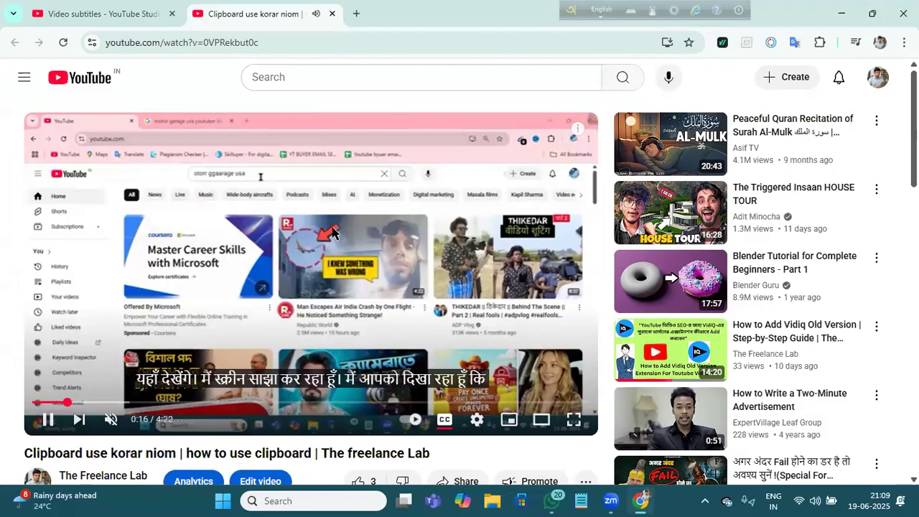